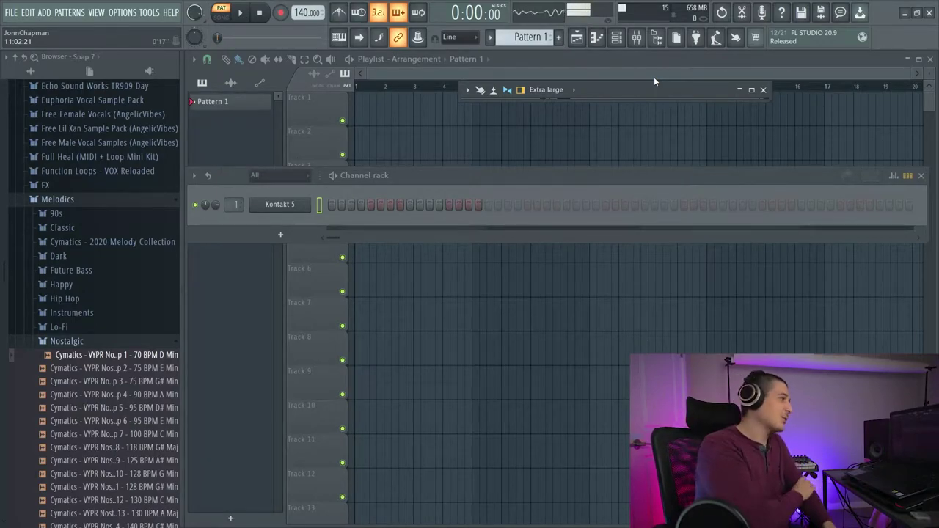
- Review the controller types in MIDI settings, keeping Generic controller, and close the settings
{"action": "left_click", "coordinate": [118, 13]}
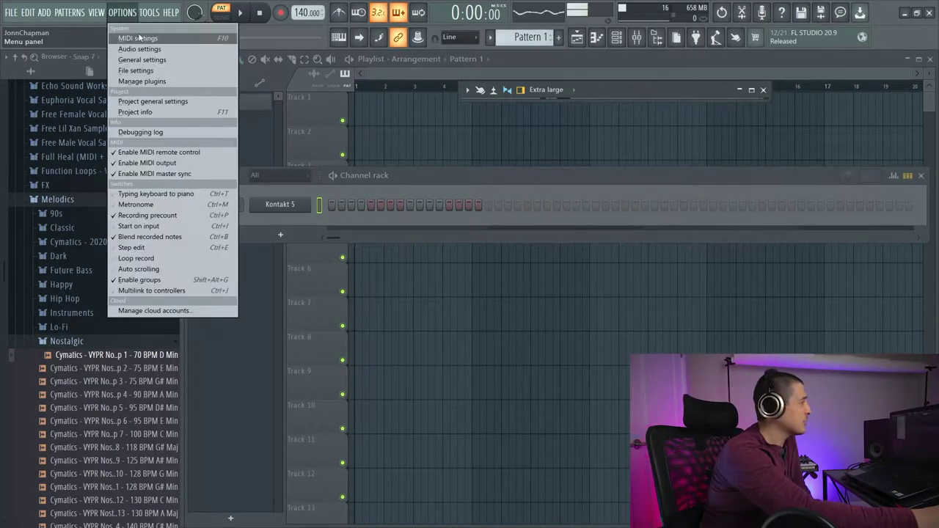
{"action": "left_click", "coordinate": [137, 38]}
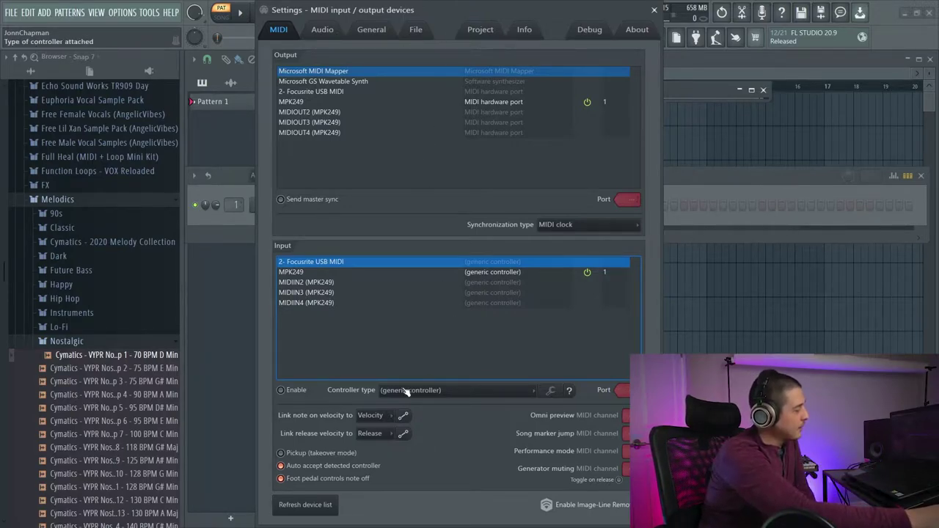
{"action": "left_click", "coordinate": [440, 393]}
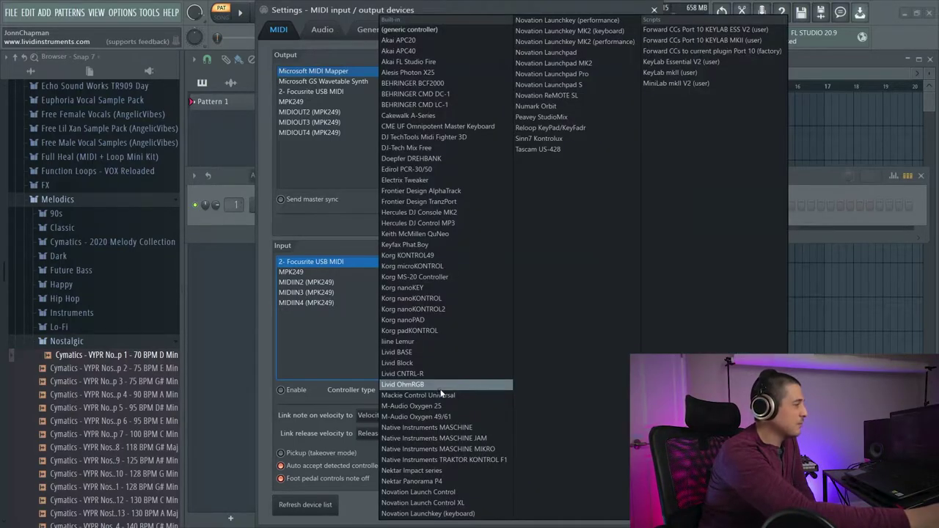
{"action": "left_click", "coordinate": [435, 26]}
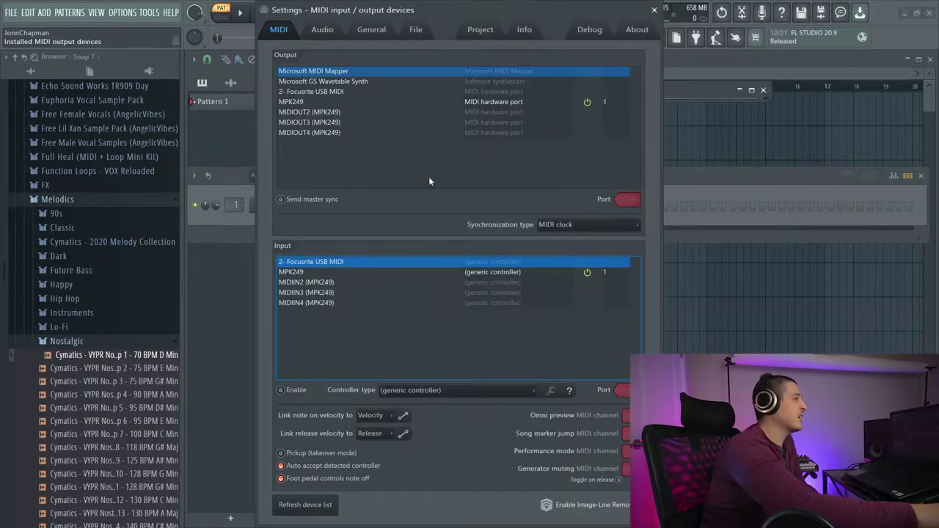
{"action": "left_click", "coordinate": [654, 9]}
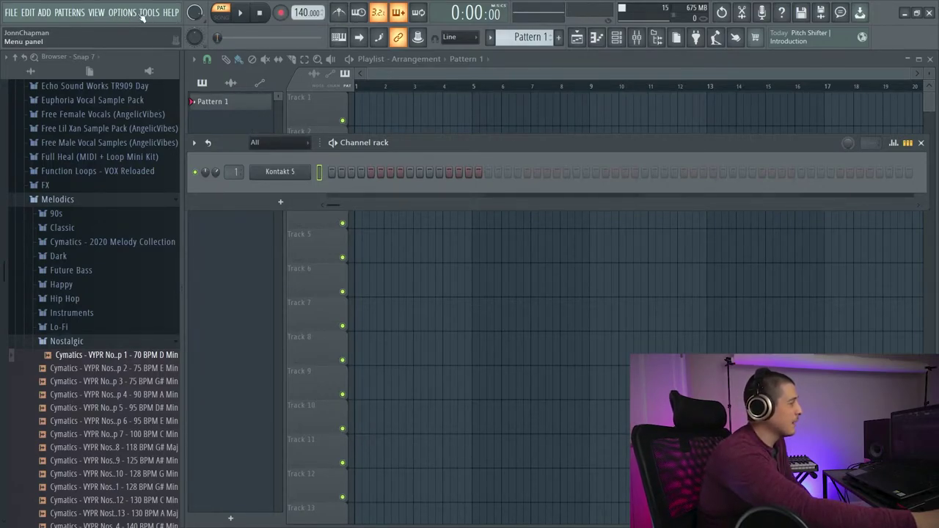
- Link the Kontakt 5 pan to MIDI controller 118 (port 1, channel 1), panned fully right
{"action": "right_click", "coordinate": [205, 173]}
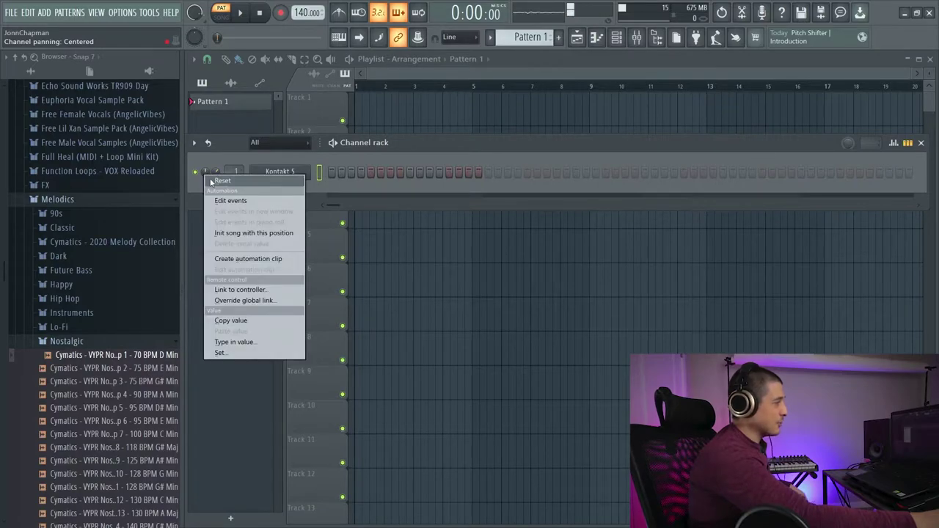
{"action": "left_click", "coordinate": [240, 289]}
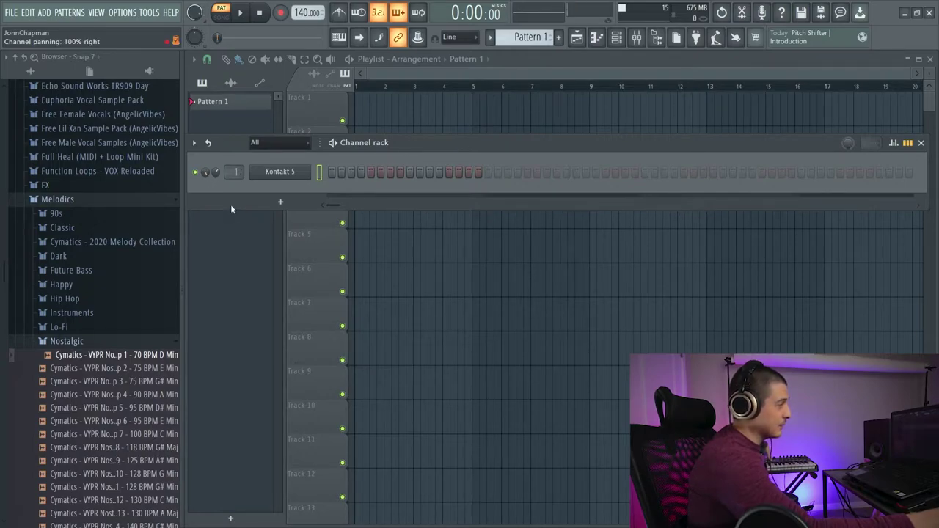
{"action": "left_click_drag", "start_coordinate": [206, 172], "coordinate": [203, 181]}
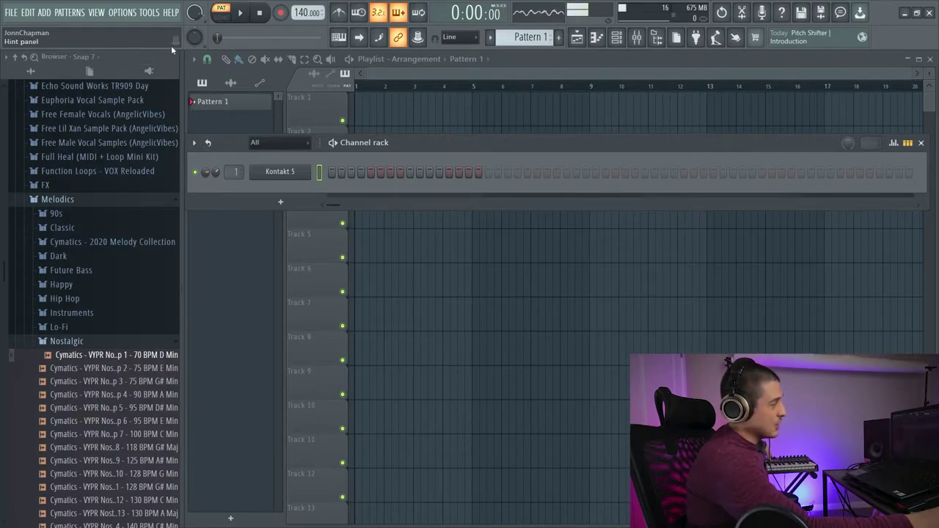
{"action": "right_click", "coordinate": [206, 172]}
{"action": "left_click", "coordinate": [245, 289]}
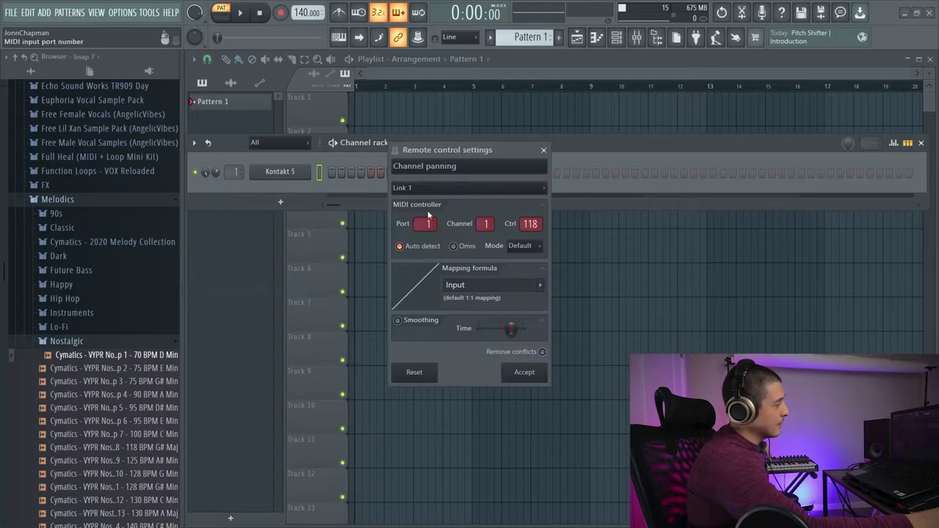
{"action": "left_click", "coordinate": [543, 377]}
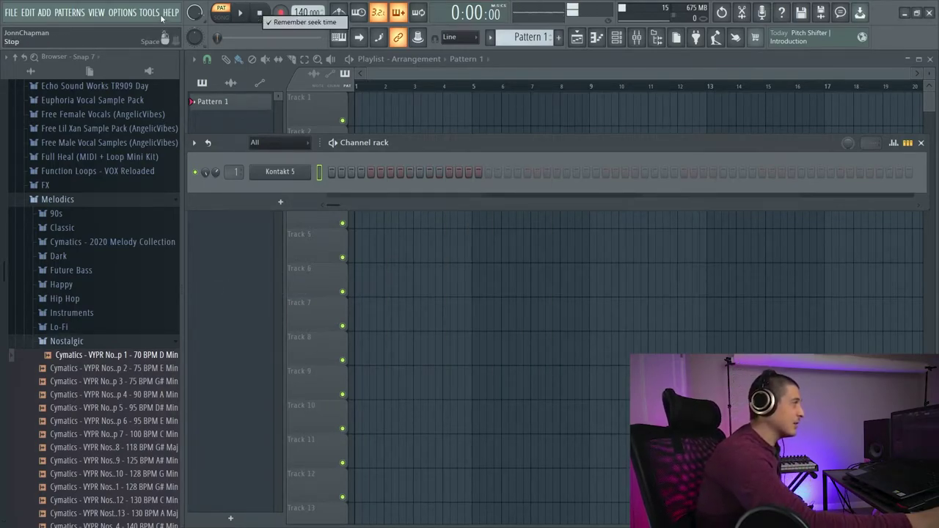
- Play and stop the song, check Last tweaked, then reset the Kontakt 5 pan to centre
{"action": "key", "text": "space"}
{"action": "left_click", "coordinate": [260, 13]}
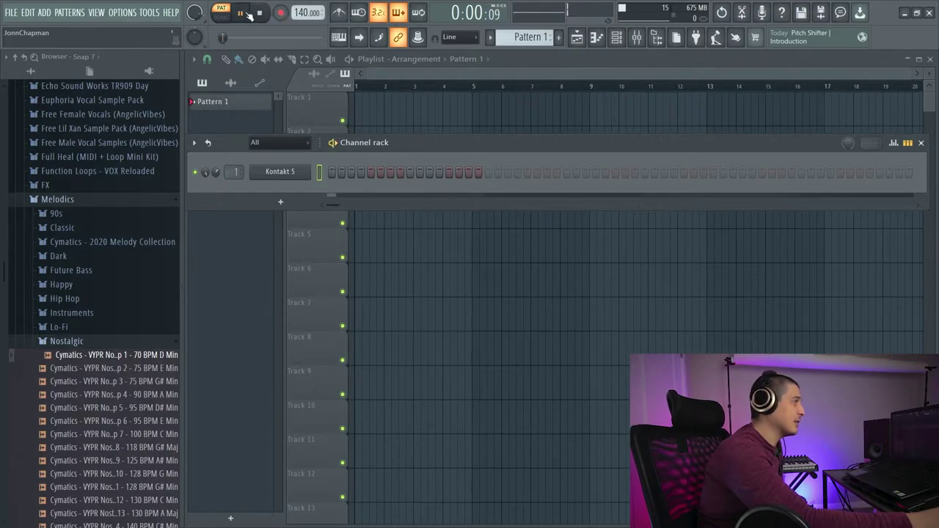
{"action": "left_click", "coordinate": [146, 18]}
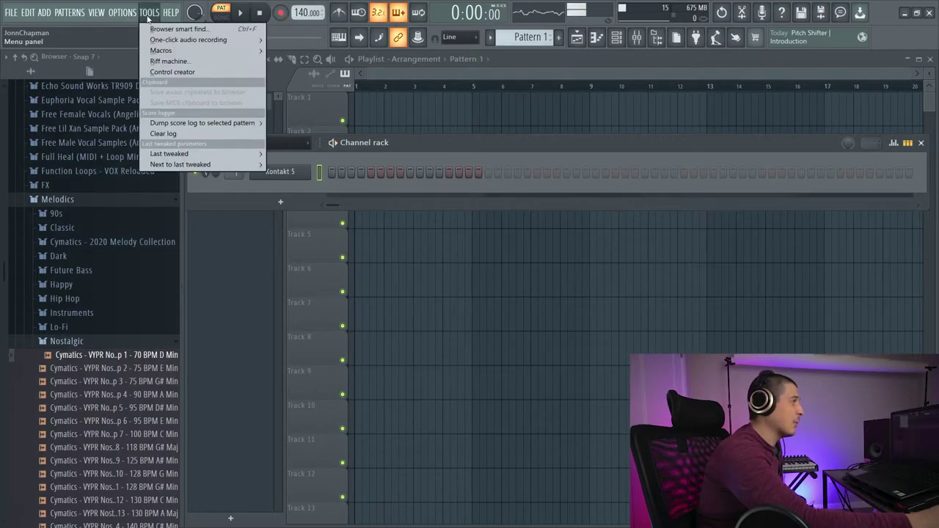
{"action": "mouse_move", "coordinate": [200, 154]}
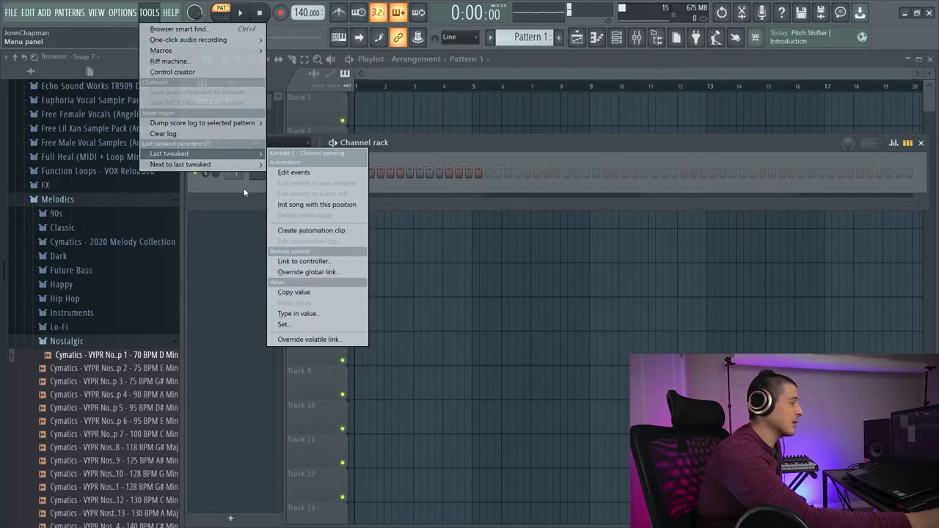
{"action": "left_click", "coordinate": [204, 175]}
{"action": "right_click", "coordinate": [205, 174]}
{"action": "left_click", "coordinate": [220, 178]}
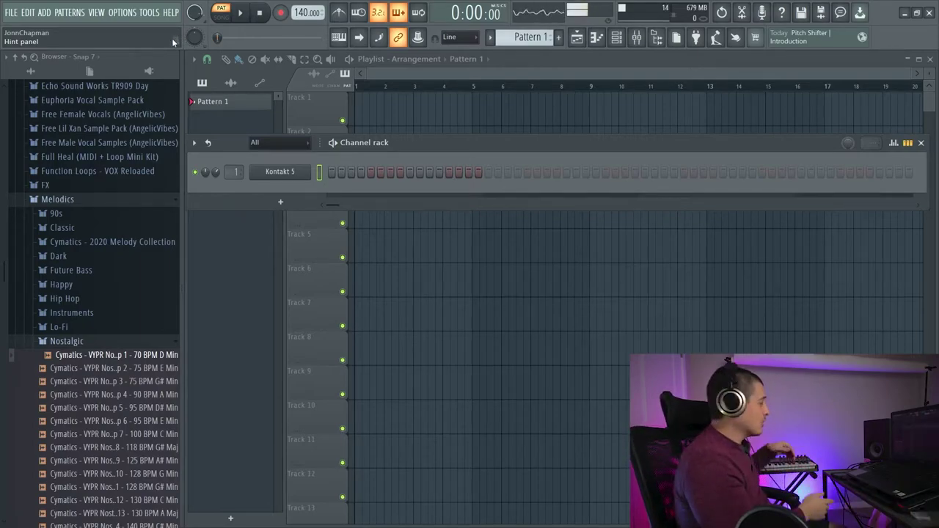
- Play and stop the song, then begin linking the Kontakt 5 pan to a controller
{"action": "key", "text": "space"}
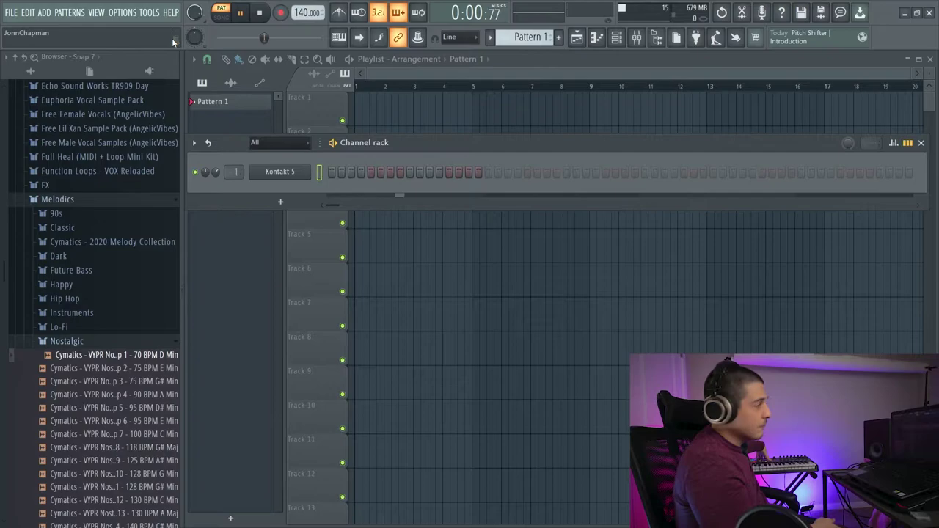
{"action": "key", "text": "space"}
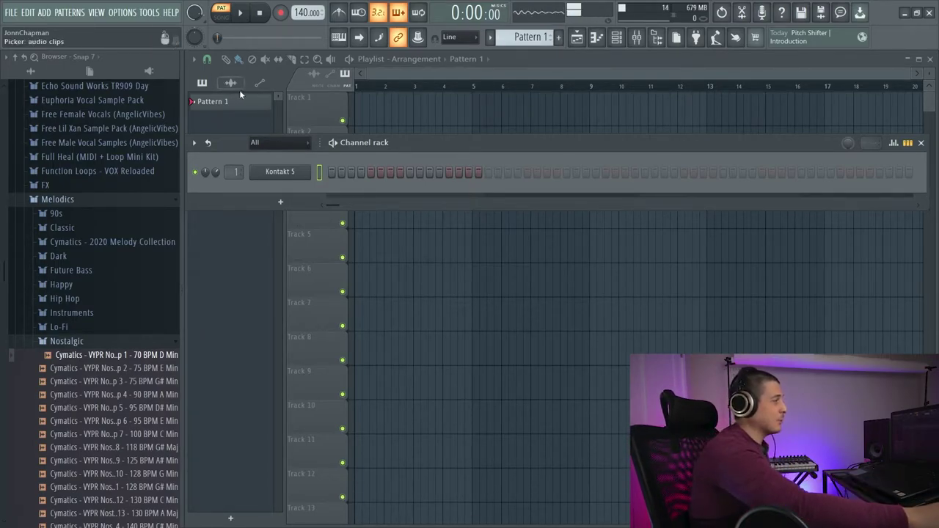
{"action": "right_click", "coordinate": [214, 170]}
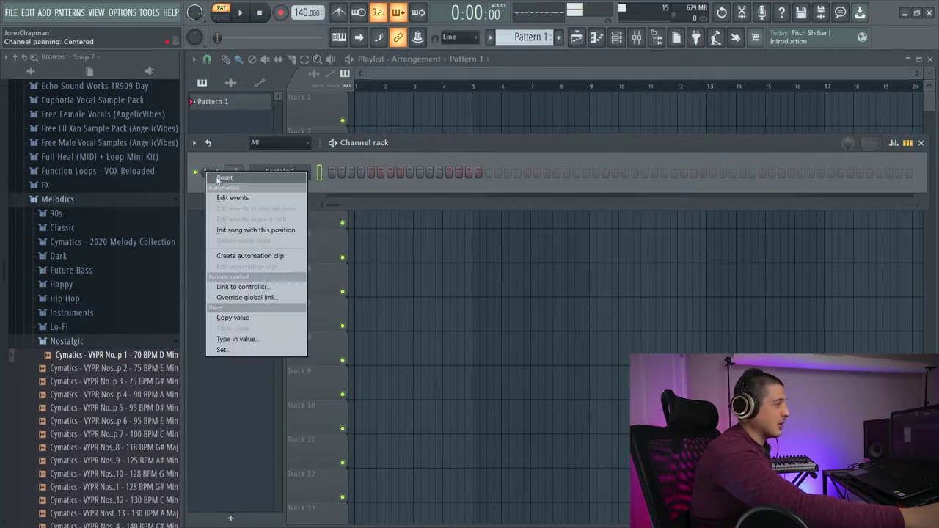
{"action": "left_click", "coordinate": [253, 284]}
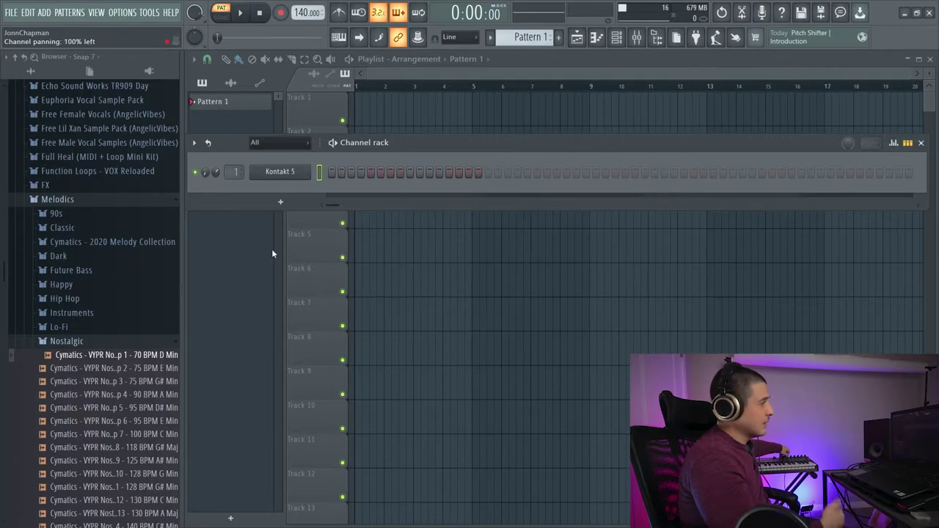
- Accept the pan link to hardware controller 14, then reset the pan to centre
{"action": "right_click", "coordinate": [206, 173]}
{"action": "left_click", "coordinate": [249, 289]}
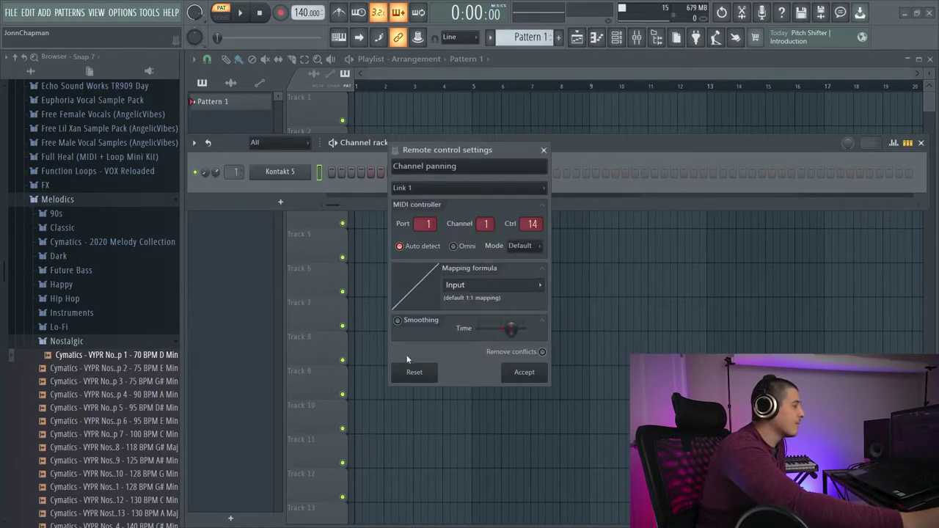
{"action": "left_click", "coordinate": [517, 372]}
{"action": "right_click", "coordinate": [206, 174]}
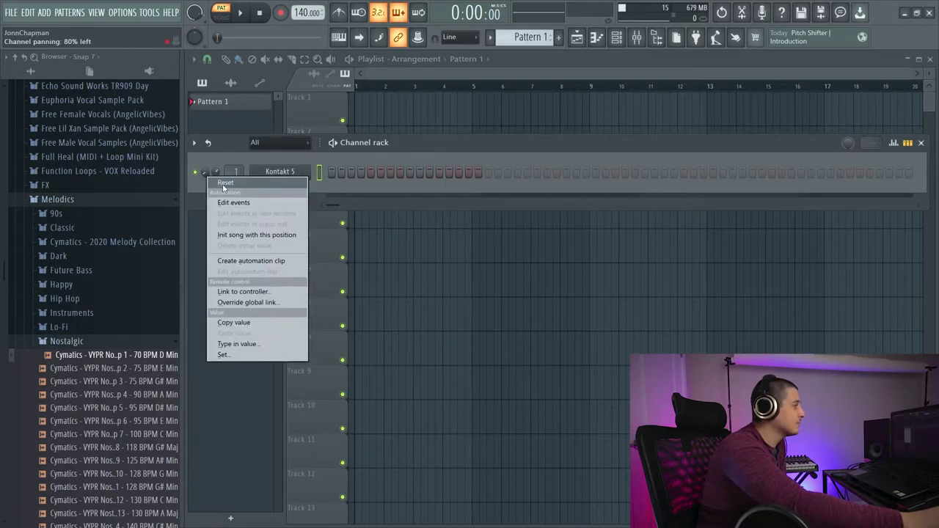
{"action": "left_click", "coordinate": [224, 185]}
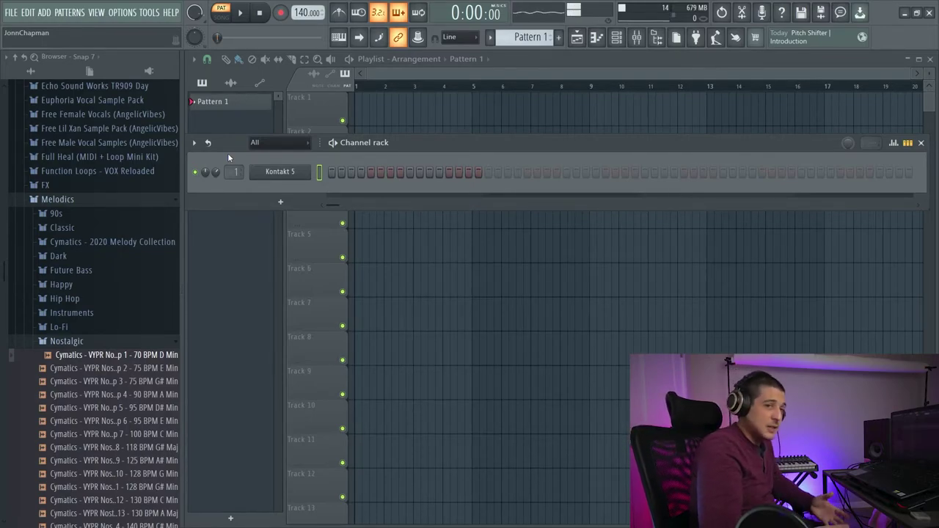
- Set the MPK249 input's controller type to Akai FL Studio Fire in MIDI settings
{"action": "left_click", "coordinate": [127, 12]}
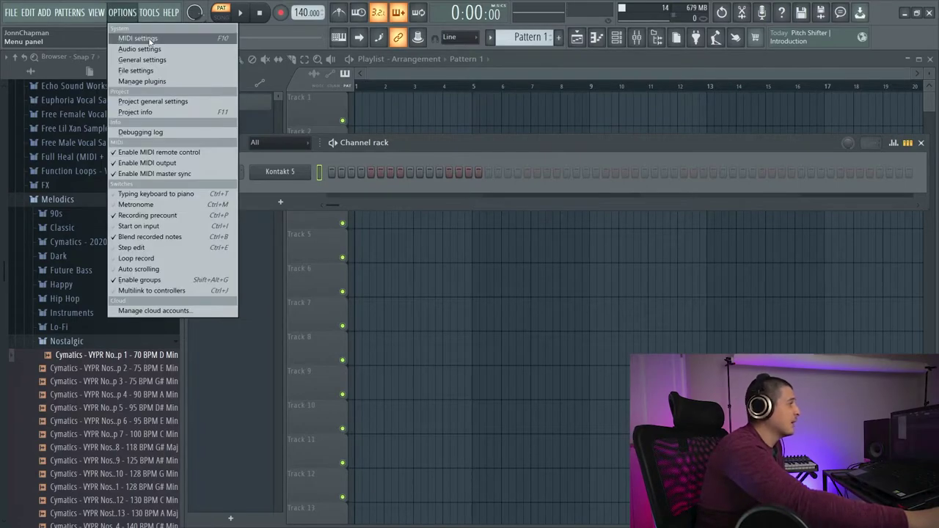
{"action": "left_click", "coordinate": [138, 38]}
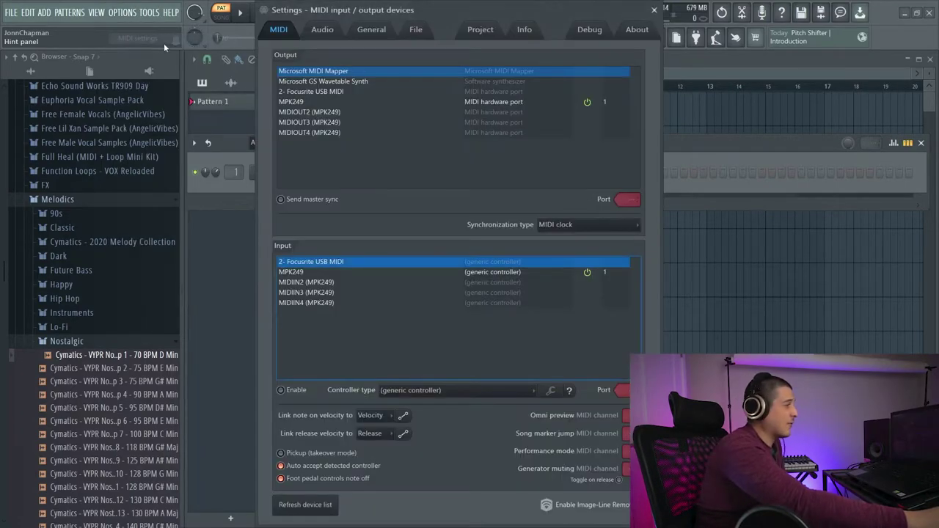
{"action": "left_click", "coordinate": [330, 272]}
{"action": "left_click", "coordinate": [469, 392]}
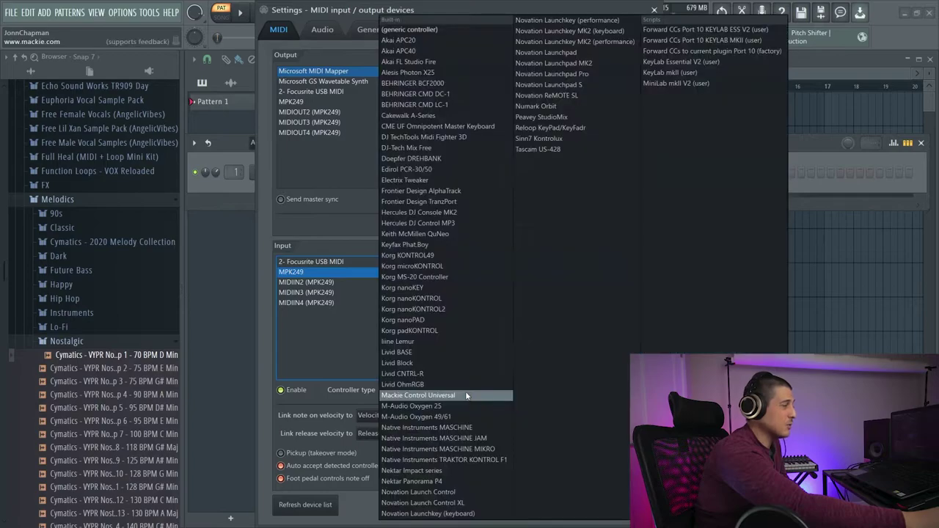
{"action": "left_click", "coordinate": [437, 62]}
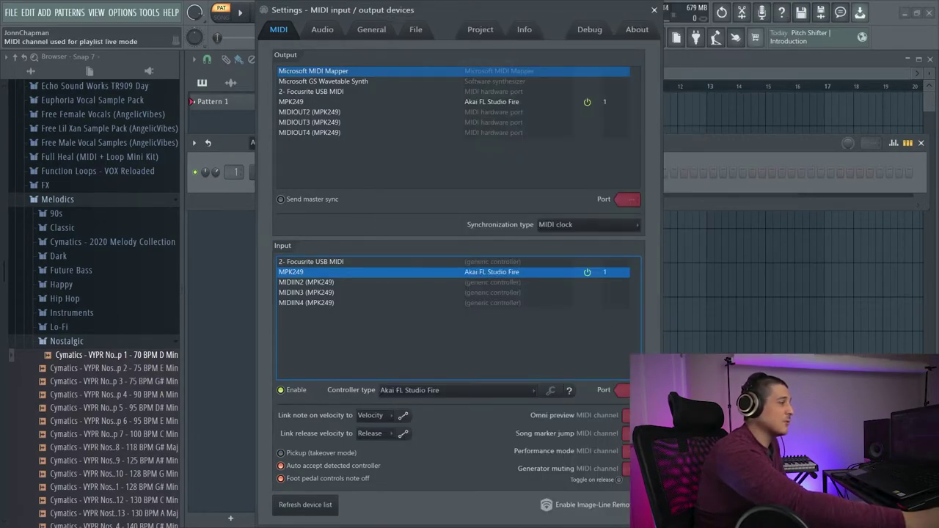
{"action": "left_click", "coordinate": [654, 10]}
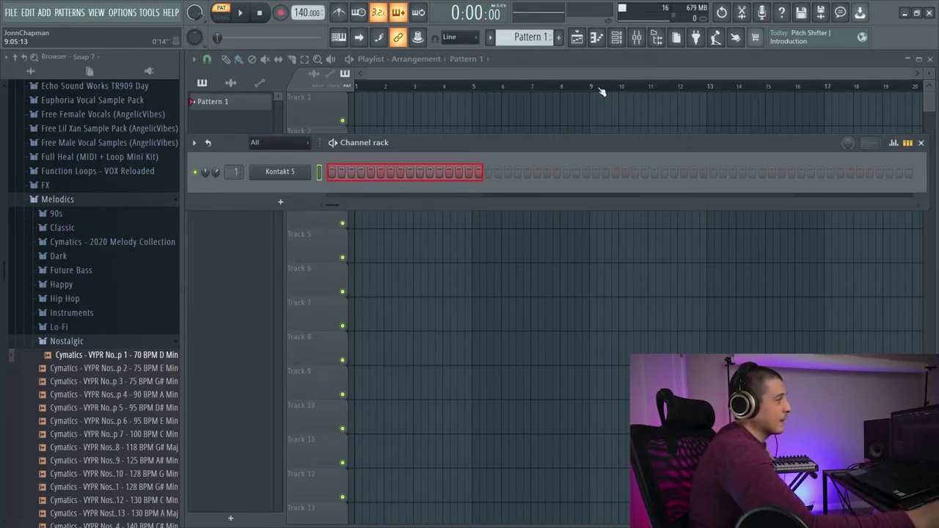
- Move the Channel rack higher, then close it with F6
{"action": "left_click_drag", "start_coordinate": [526, 142], "coordinate": [511, 91]}
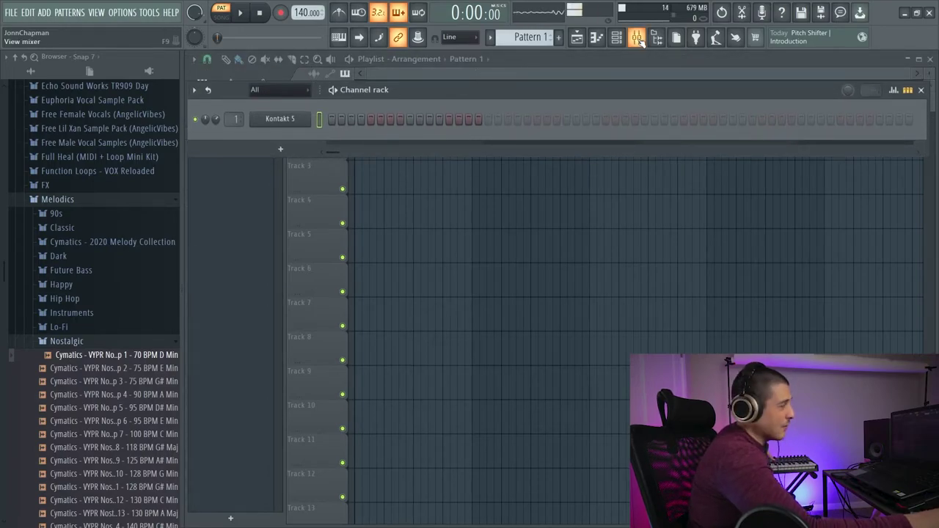
{"action": "key", "text": "F6"}
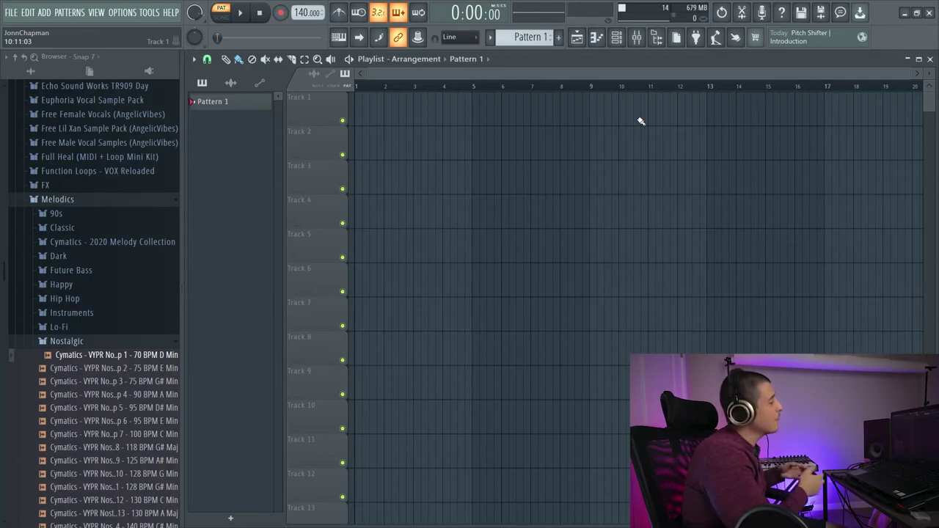
- Browse the MIDI controller type list without changing Akai FL Studio Fire, then close Settings
{"action": "left_click", "coordinate": [122, 12]}
{"action": "left_click", "coordinate": [146, 38]}
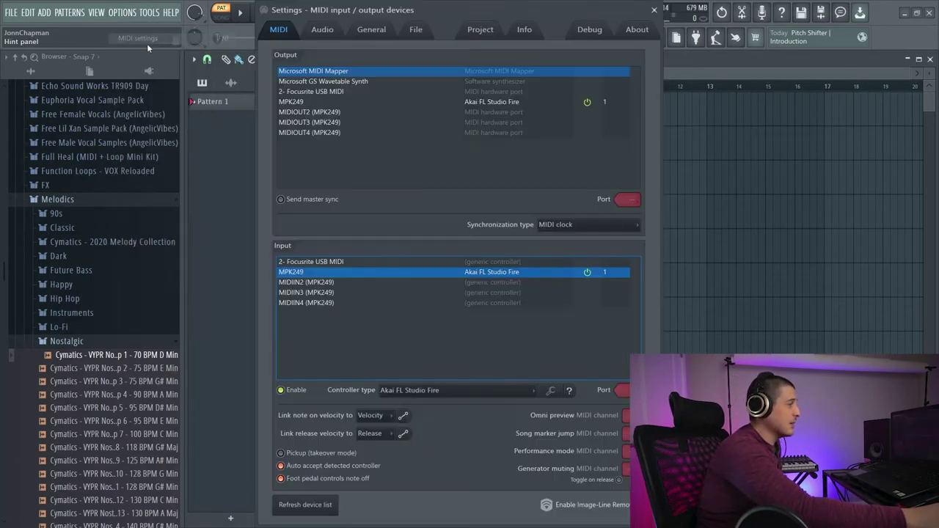
{"action": "left_click", "coordinate": [464, 390]}
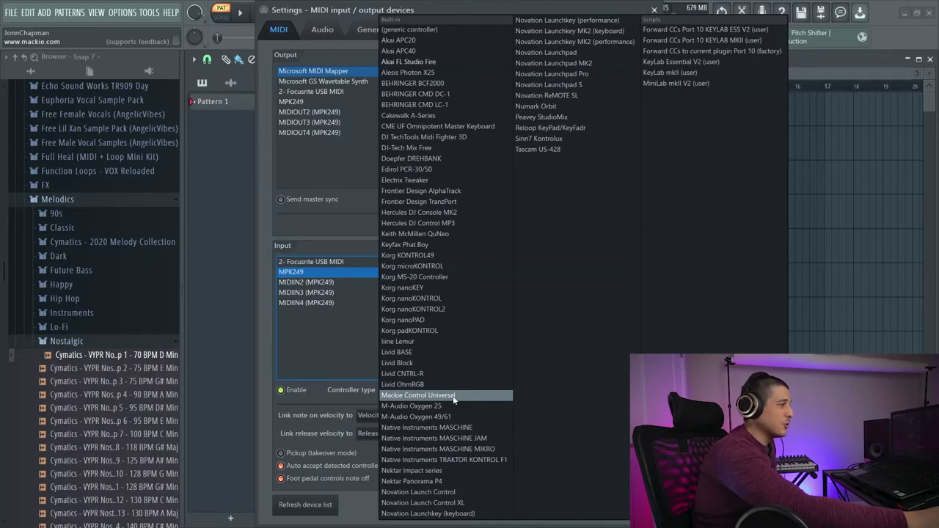
{"action": "left_click", "coordinate": [266, 290]}
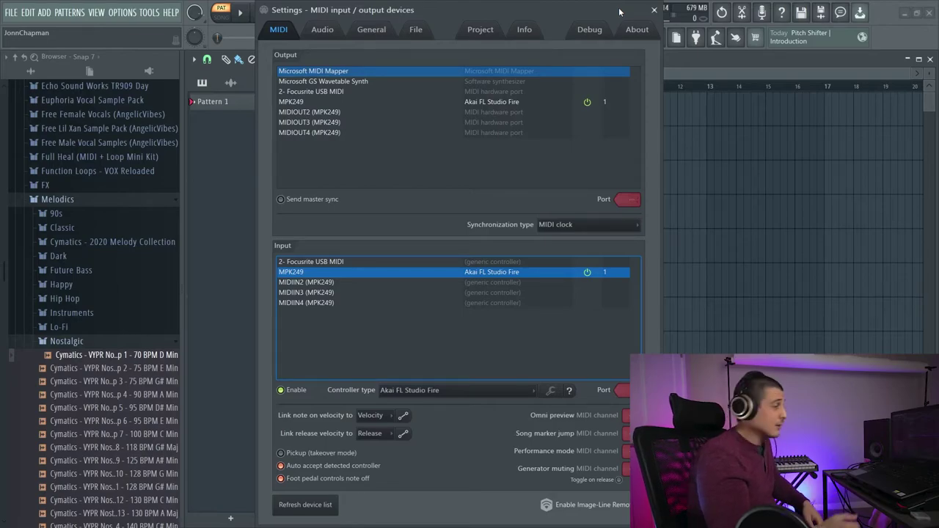
{"action": "key", "text": "Escape"}
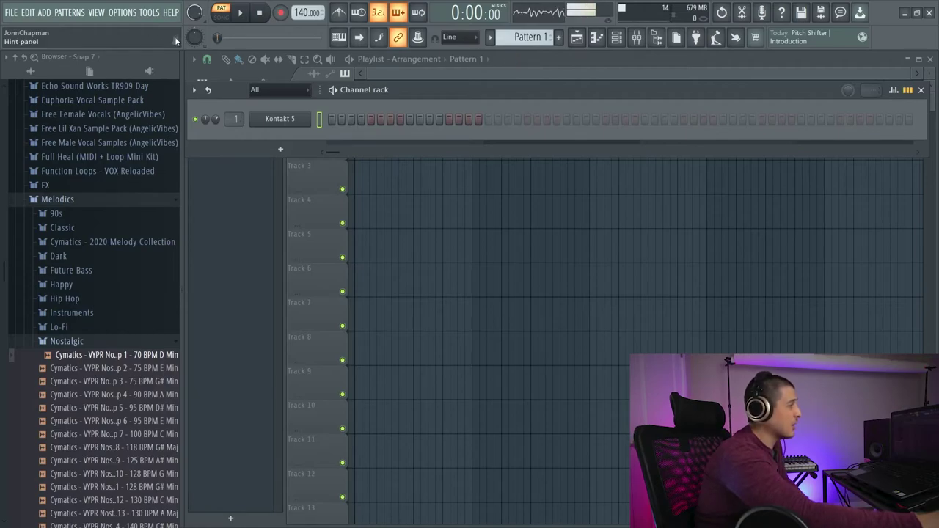
- Move the Channel rack down and override a Kontakt 5 knob's global link to controller 12
{"action": "left_click_drag", "start_coordinate": [439, 95], "coordinate": [444, 134]}
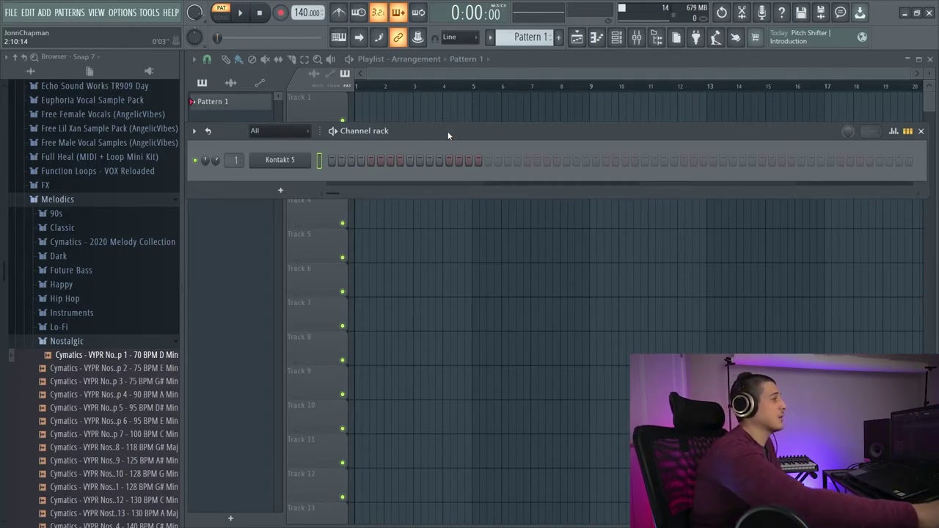
{"action": "right_click", "coordinate": [216, 159]}
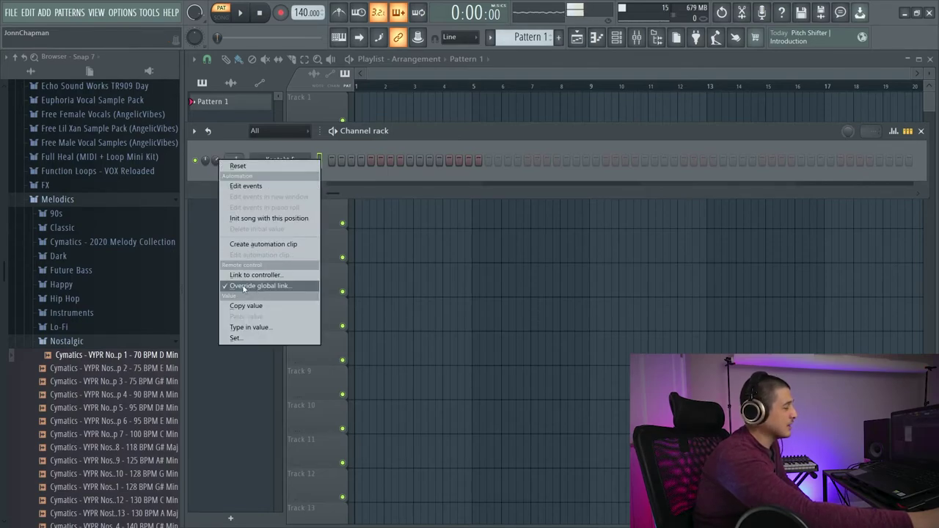
{"action": "left_click", "coordinate": [244, 286]}
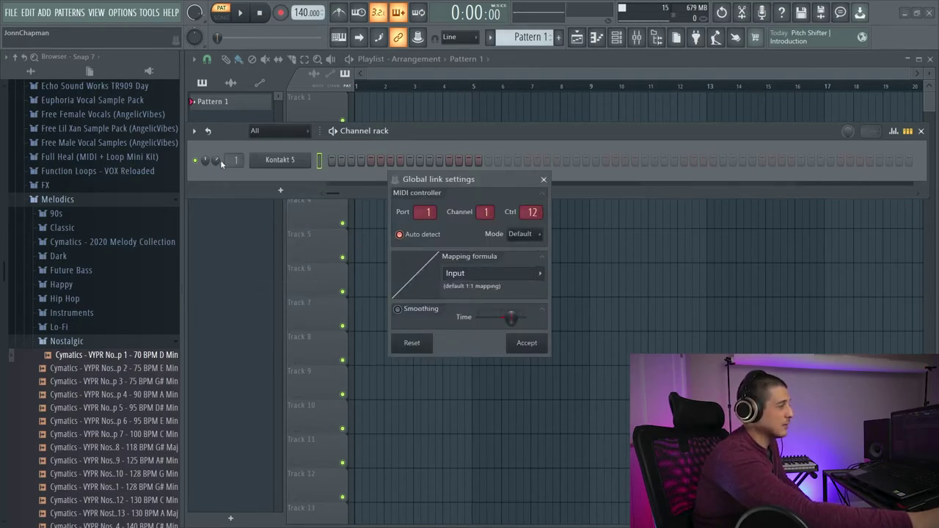
{"action": "mouse_move", "coordinate": [476, 180]}
{"action": "left_mouse_down"}
{"action": "mouse_move", "coordinate": [456, 174]}
{"action": "mouse_move", "coordinate": [465, 170]}
{"action": "left_mouse_up"}
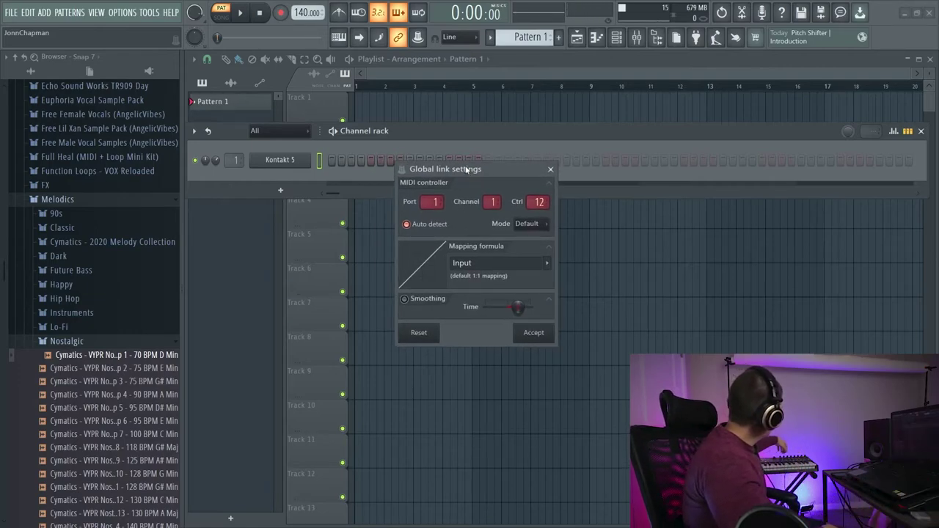